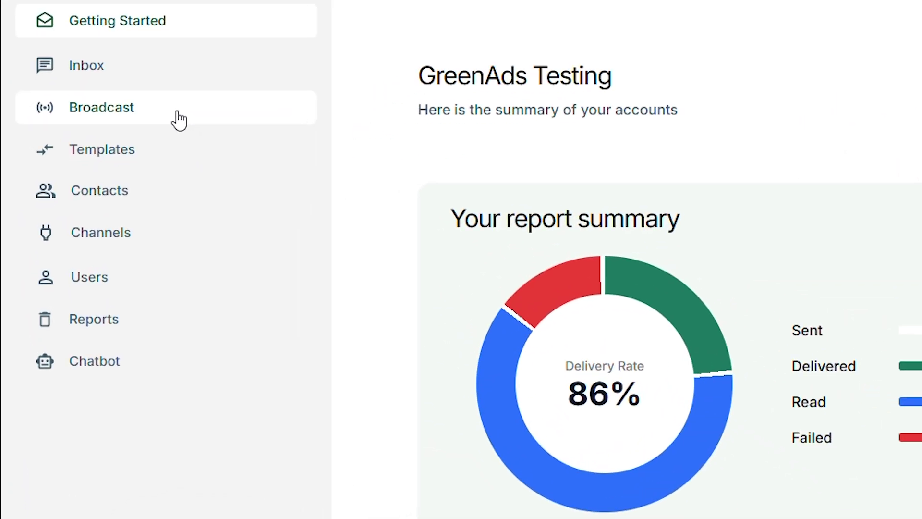
# Open the Broadcast section's Campaigns list
pyautogui.click(179, 120)
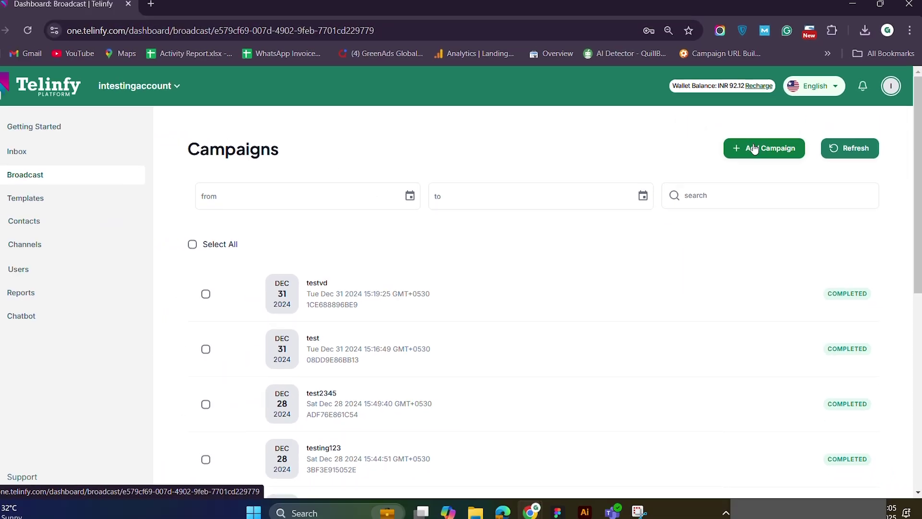
# Add a campaign named 'GreenAds Global' with the WhatsApp platform and Standard type
pyautogui.click(648, 60)
pyautogui.write('GreenAds Global')
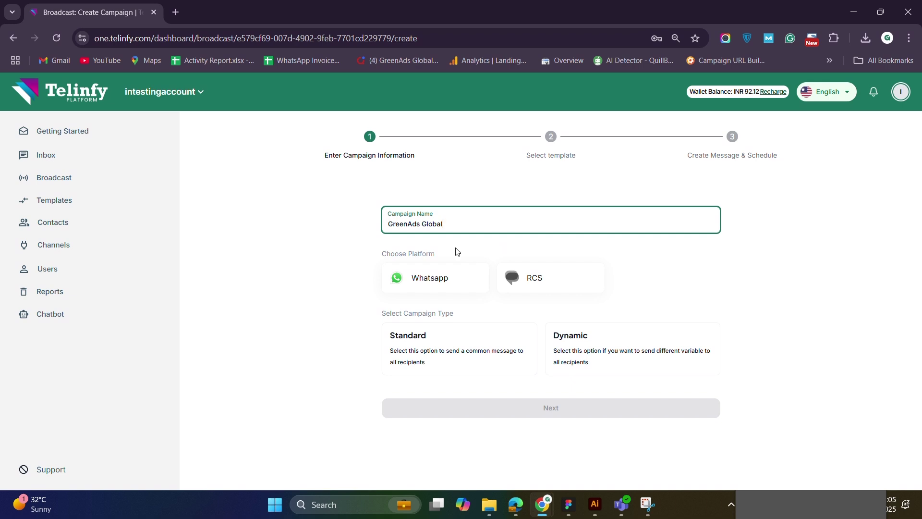
pyautogui.click(452, 277)
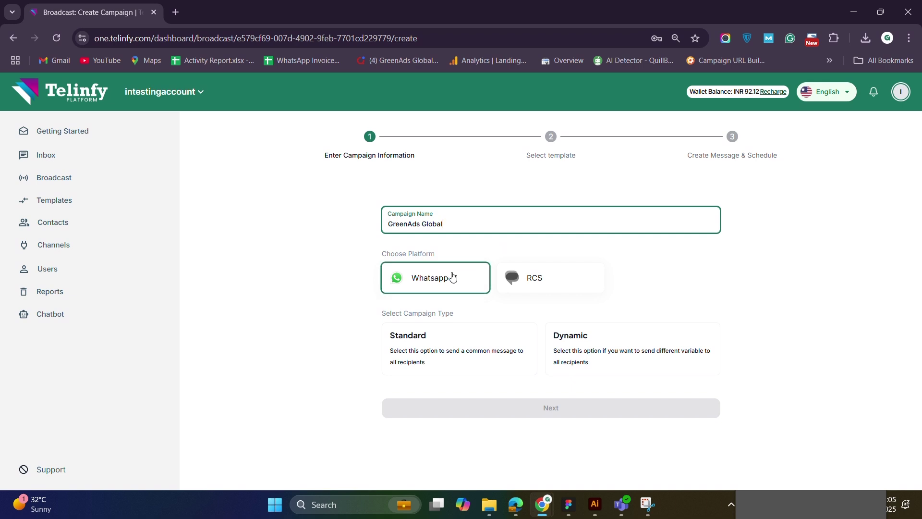
pyautogui.click(464, 345)
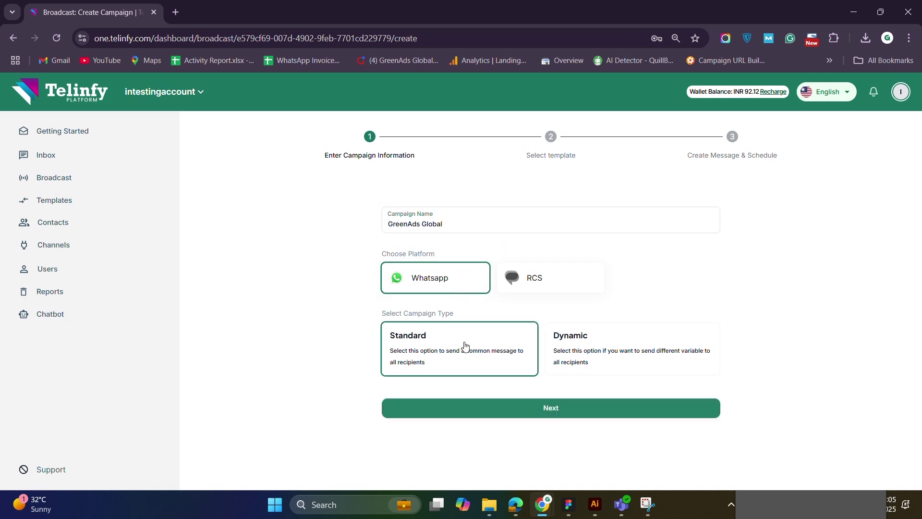
# Search for, preview and use the testing7 template for the campaign
pyautogui.click(516, 412)
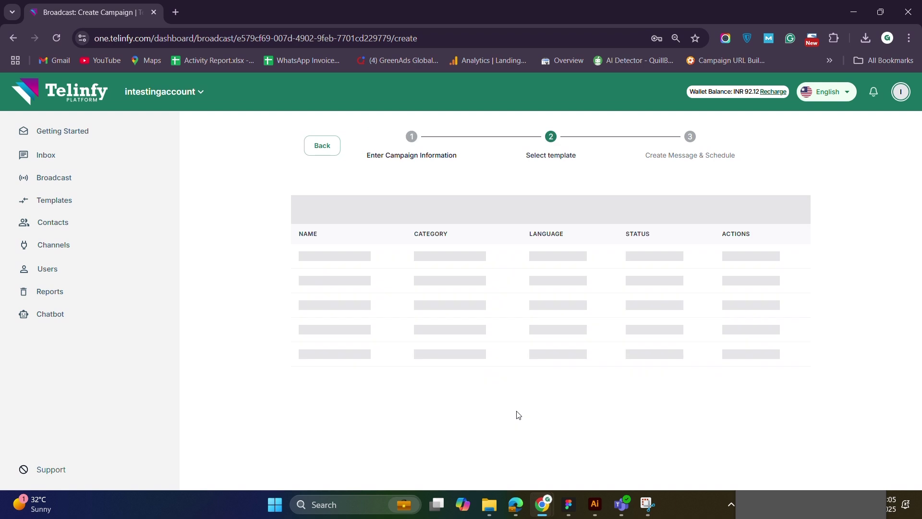
pyautogui.click(431, 212)
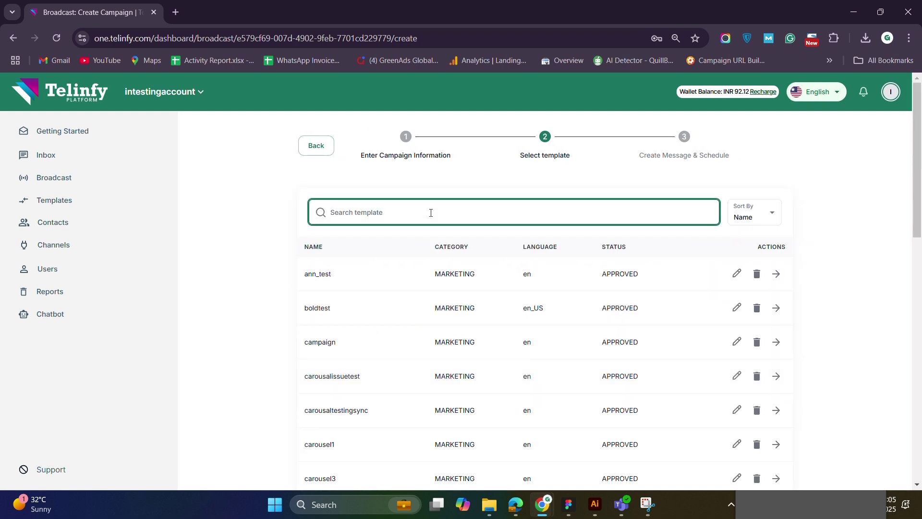
pyautogui.write('testing')
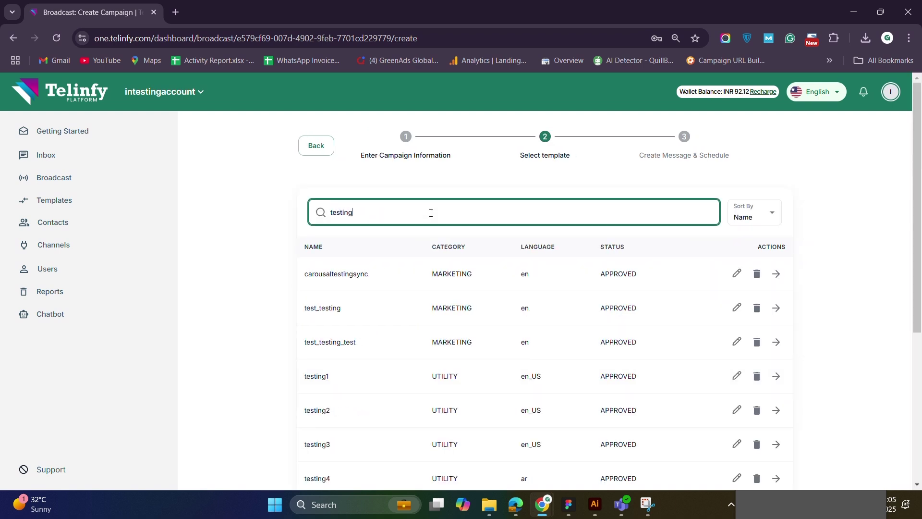
pyautogui.write('7')
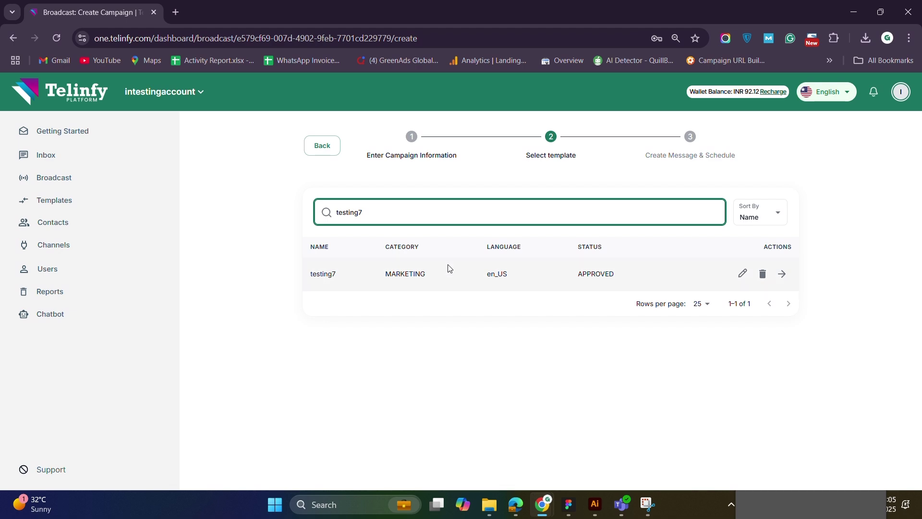
pyautogui.click(450, 268)
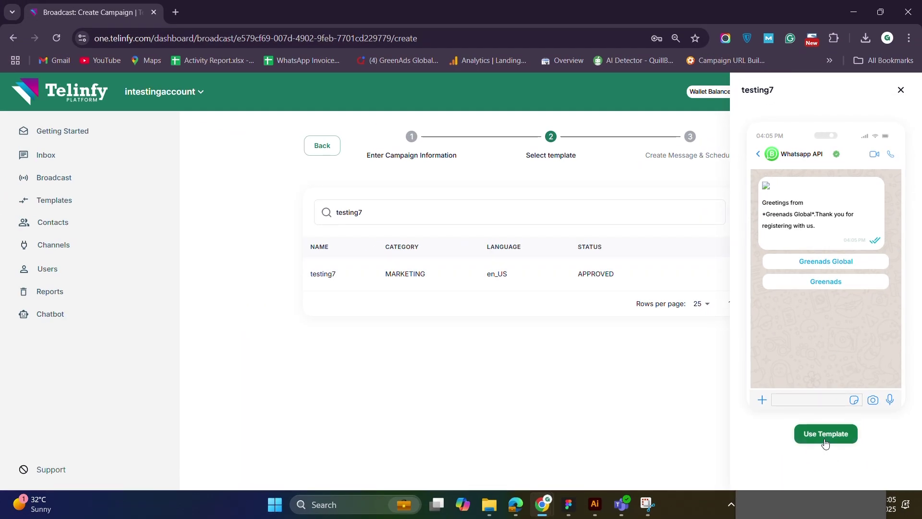
pyautogui.click(826, 435)
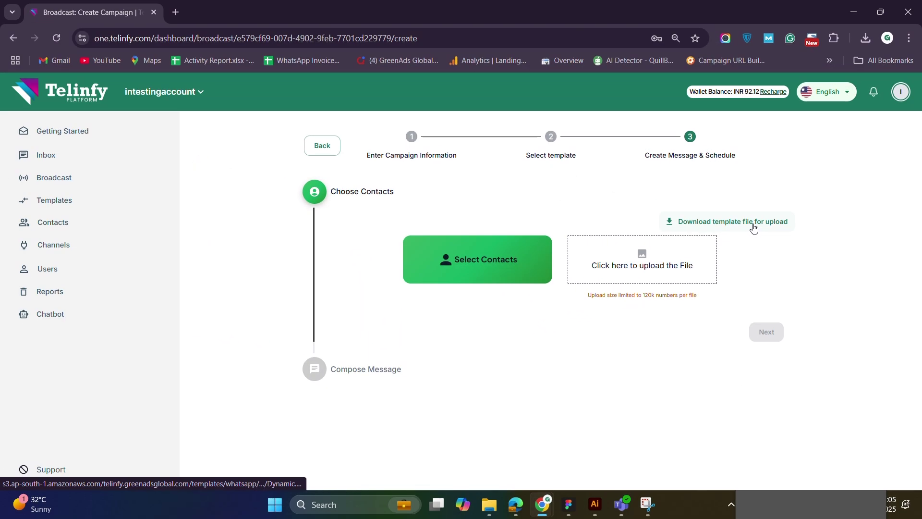
# Save the contact upload template to Downloads as Dynamic (3).xlsx and open it
pyautogui.click(725, 188)
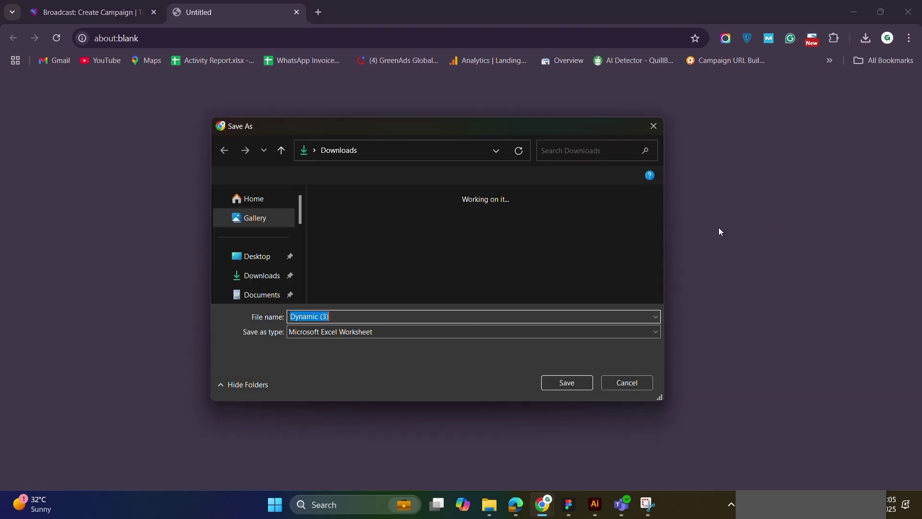
pyautogui.click(576, 385)
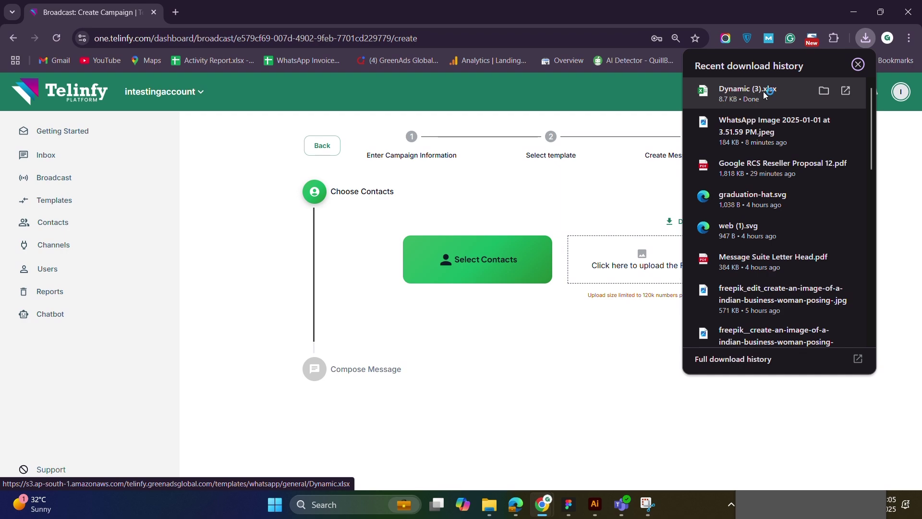
pyautogui.click(765, 95)
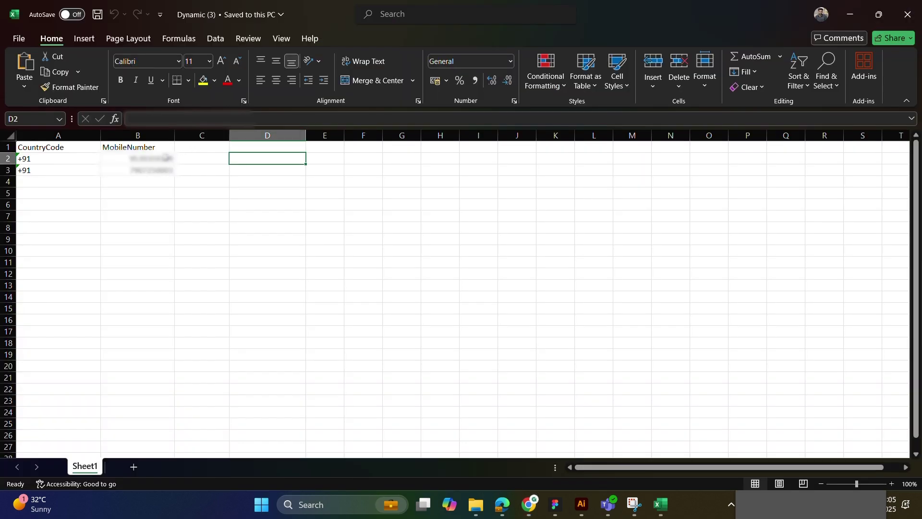
# Enter two recipient mobile numbers in cells B2 and B3 of the MobileNumber column
pyautogui.click(137, 159)
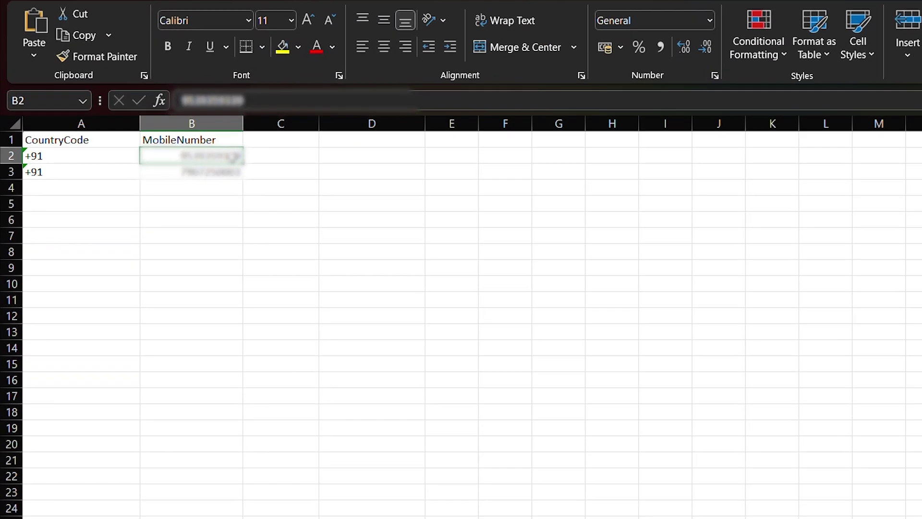
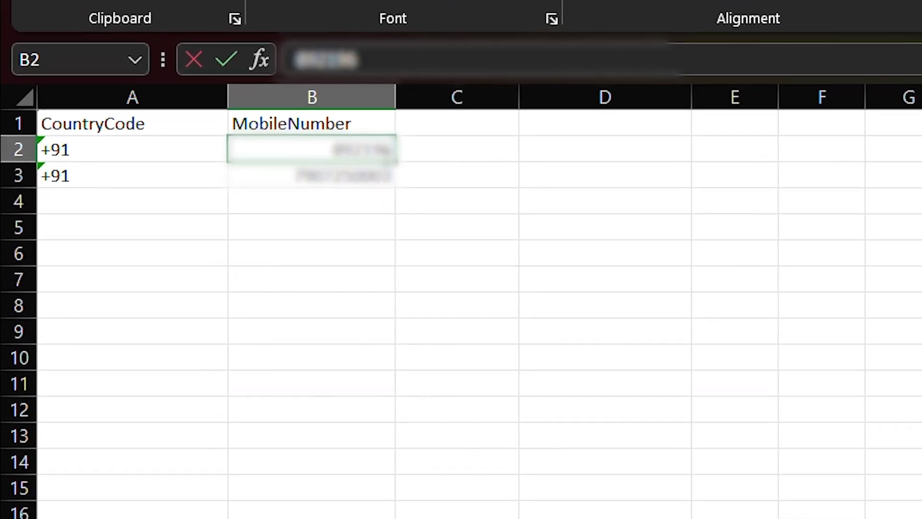
pyautogui.press('Return')
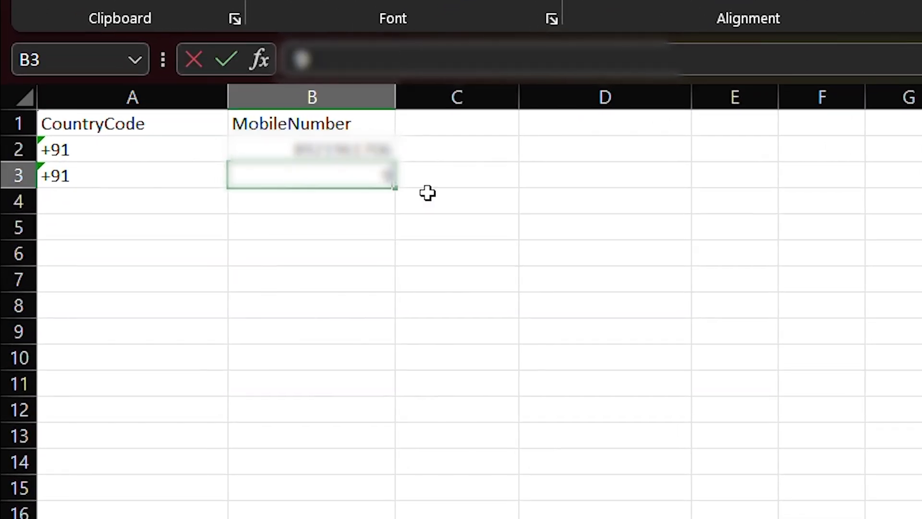
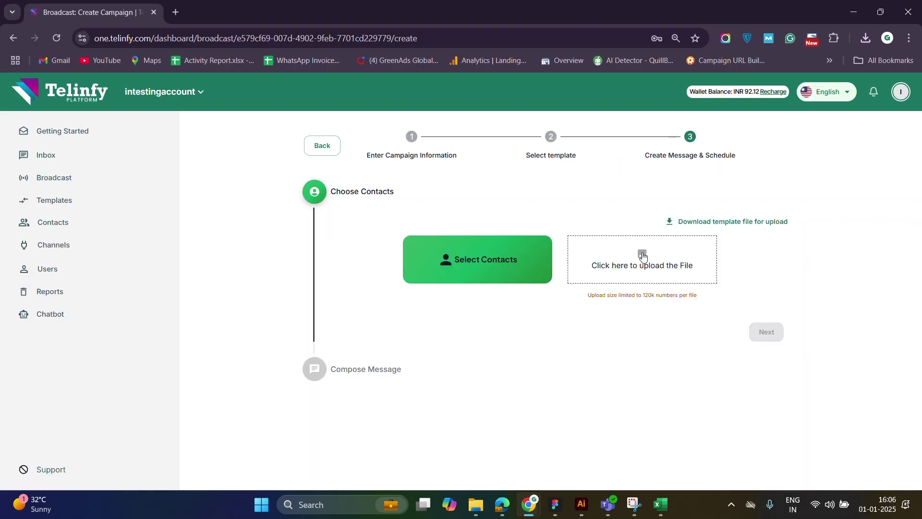
# Upload Dynamic (3).xlsx as the contact list and continue to Compose Message
pyautogui.click(643, 256)
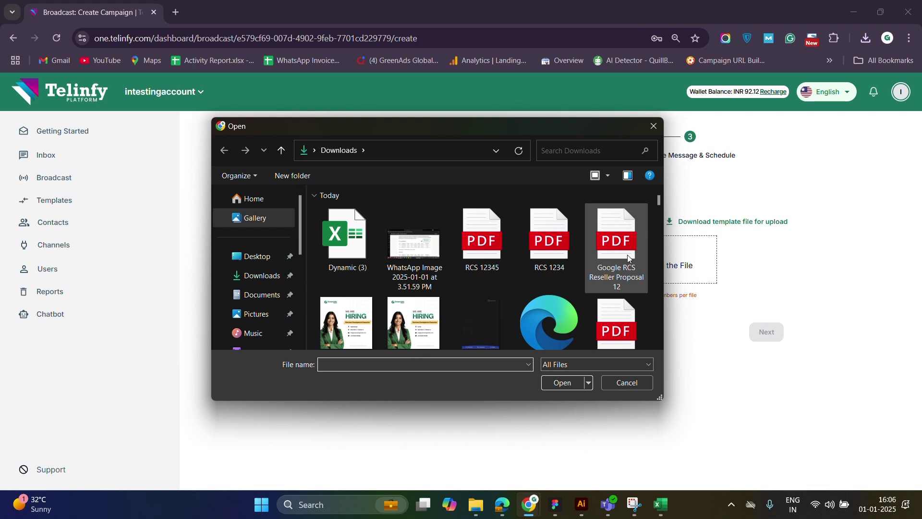
pyautogui.doubleClick(363, 244)
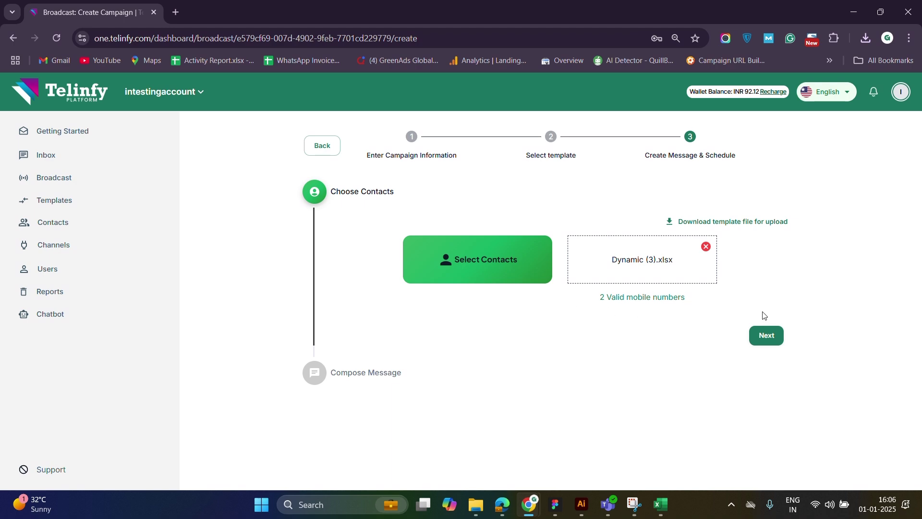
pyautogui.click(769, 336)
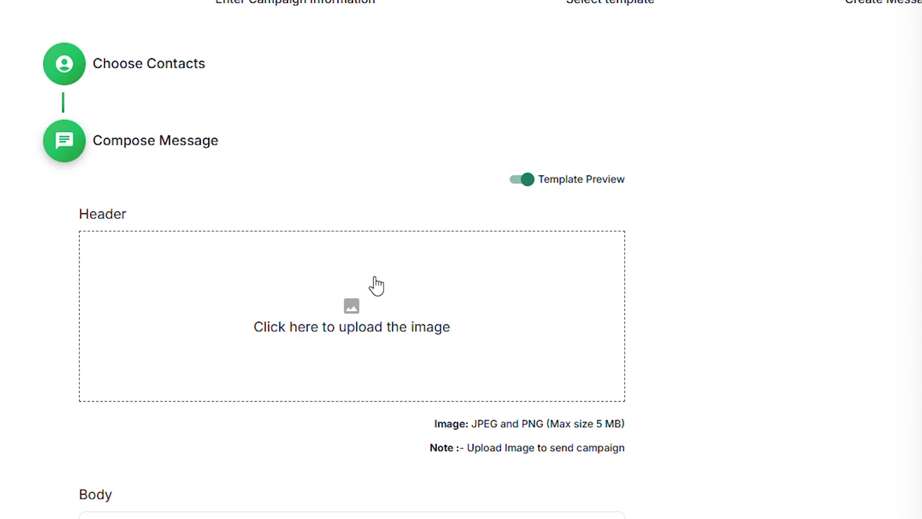
# Use '4 by 2 Image-01 - Copy' as the header image and turn on Template Preview
pyautogui.click(372, 284)
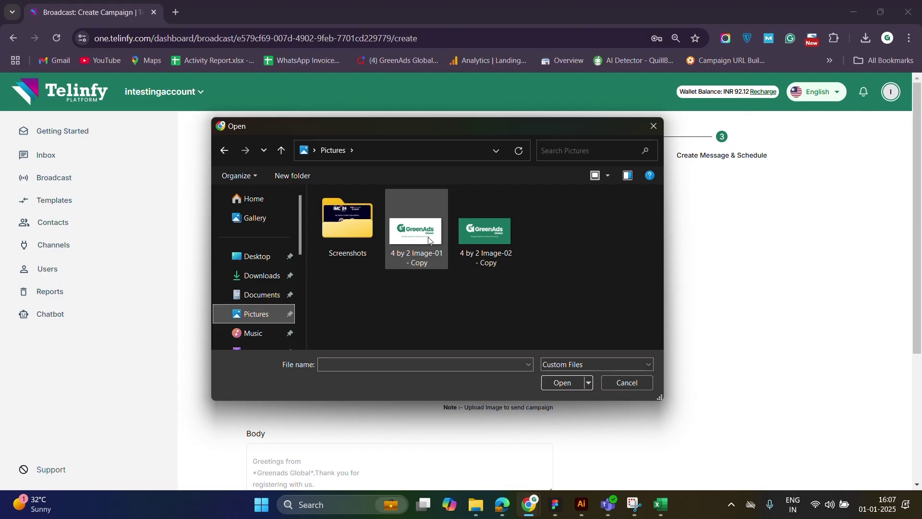
pyautogui.doubleClick(427, 237)
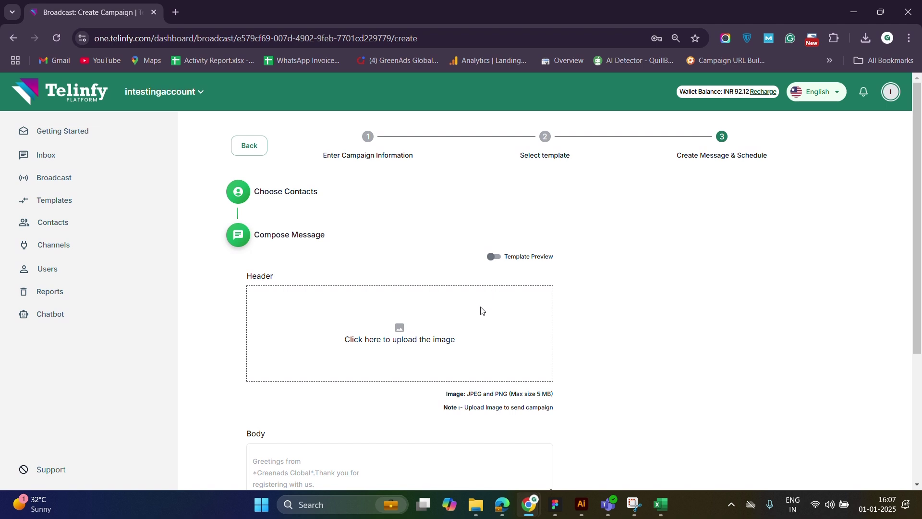
pyautogui.click(497, 259)
pyautogui.scroll(-5, 508, 329)
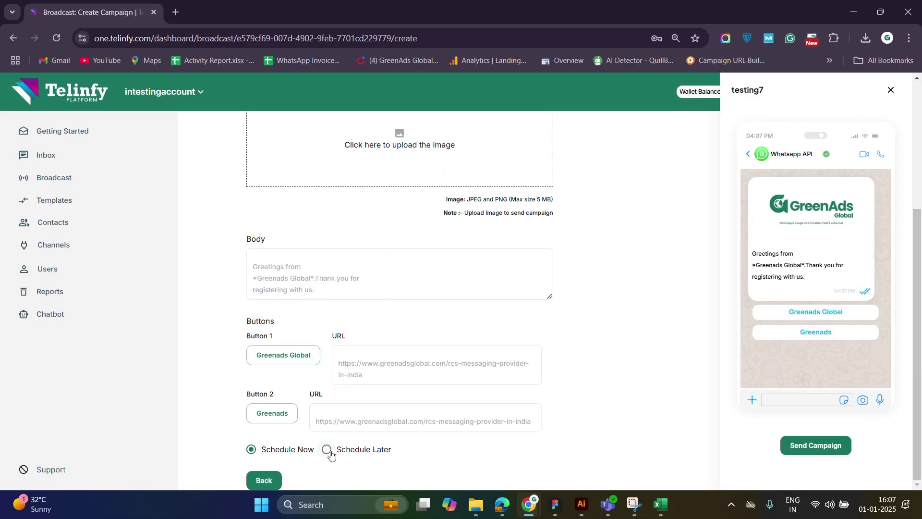
# Switch back from Schedule Later to Schedule Now and send the GreenAds Global campaign
pyautogui.click(197, 416)
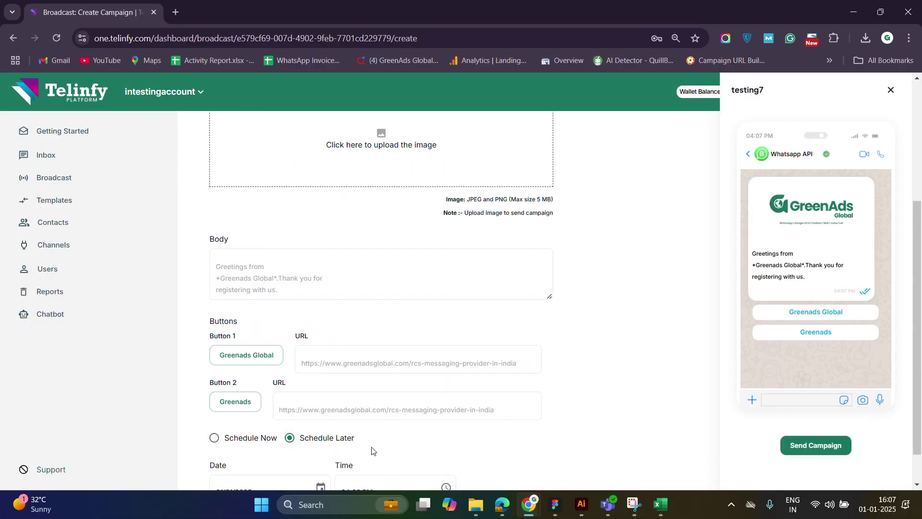
pyautogui.scroll(-1, 375, 449)
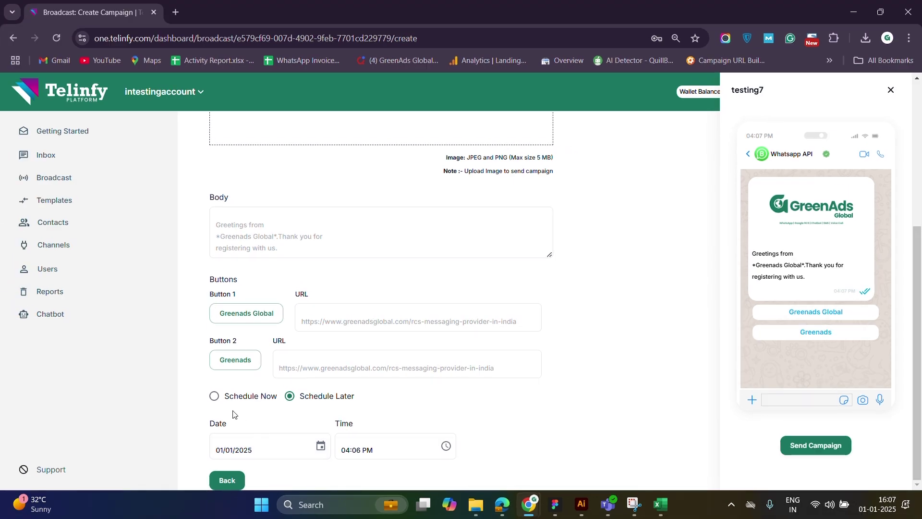
pyautogui.click(214, 396)
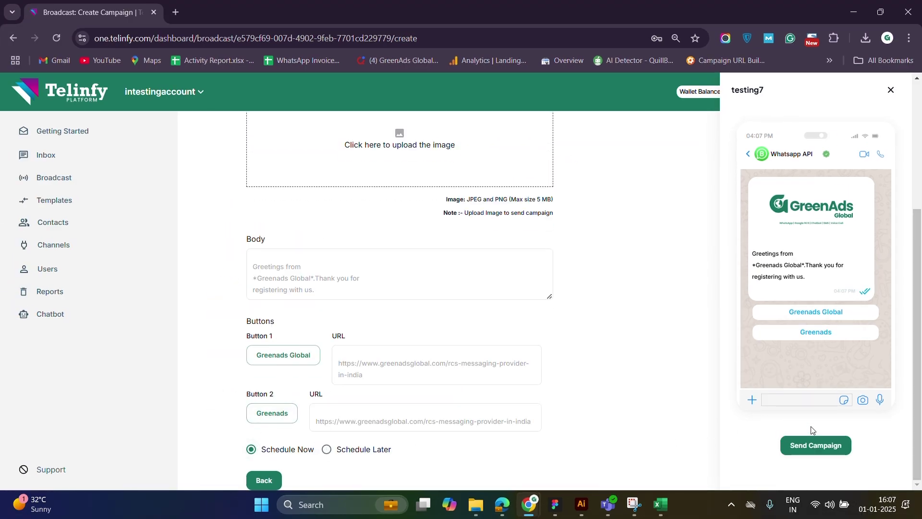
pyautogui.scroll(1, 820, 427)
pyautogui.scroll(1, 820, 433)
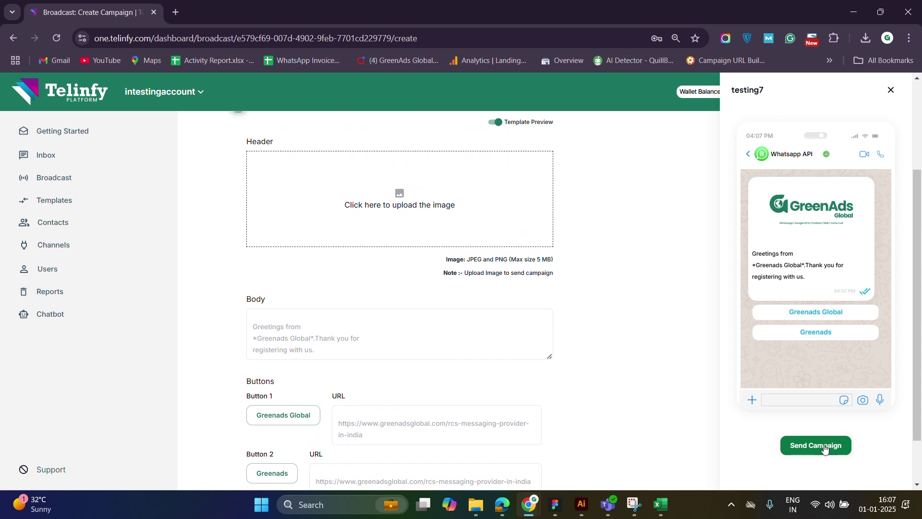
pyautogui.click(825, 447)
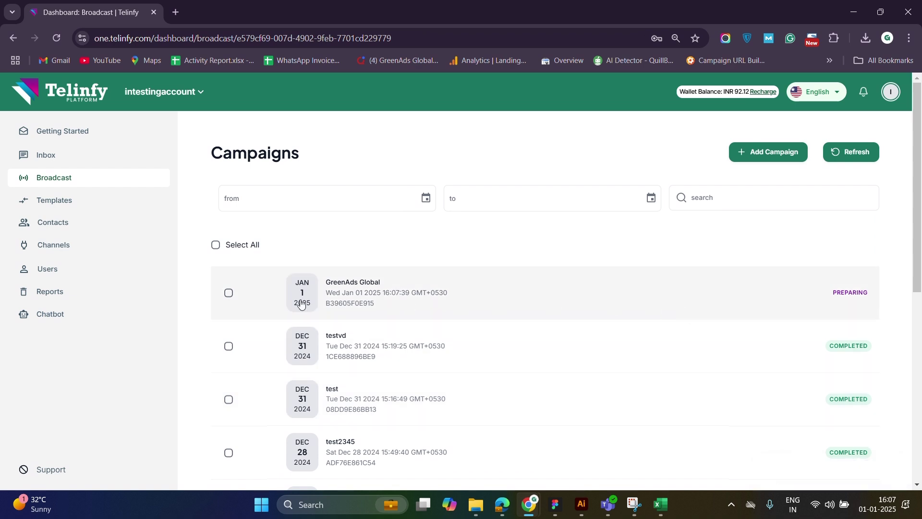
# Refresh GreenAds Global's message status until 2 sent, then request its report
pyautogui.click(229, 293)
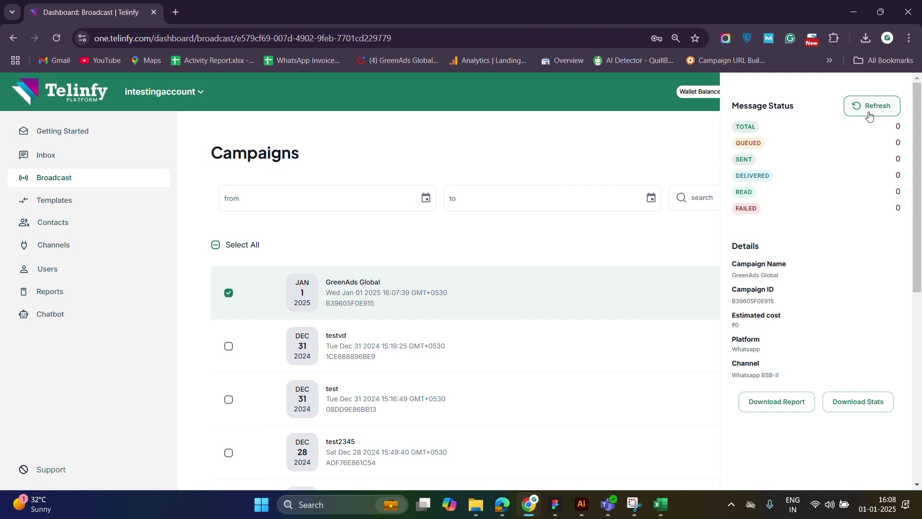
pyautogui.click(870, 115)
pyautogui.click(887, 117)
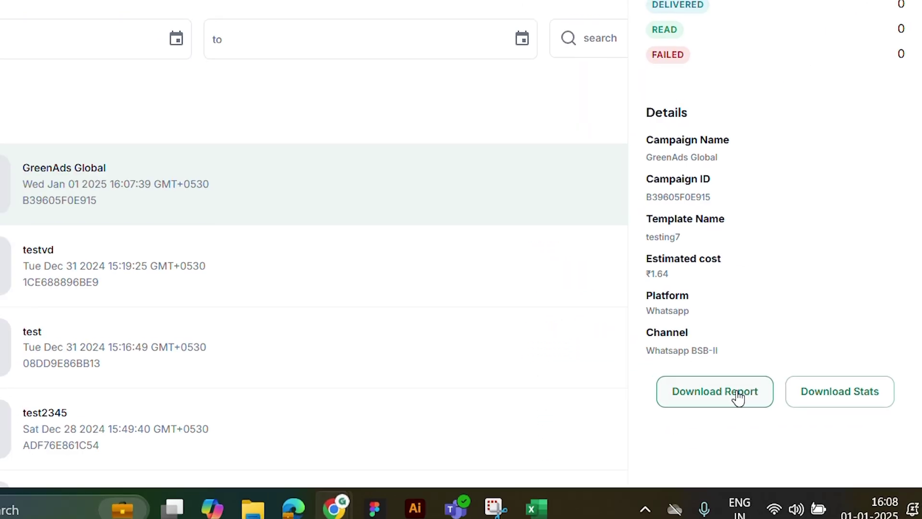
pyautogui.click(665, 385)
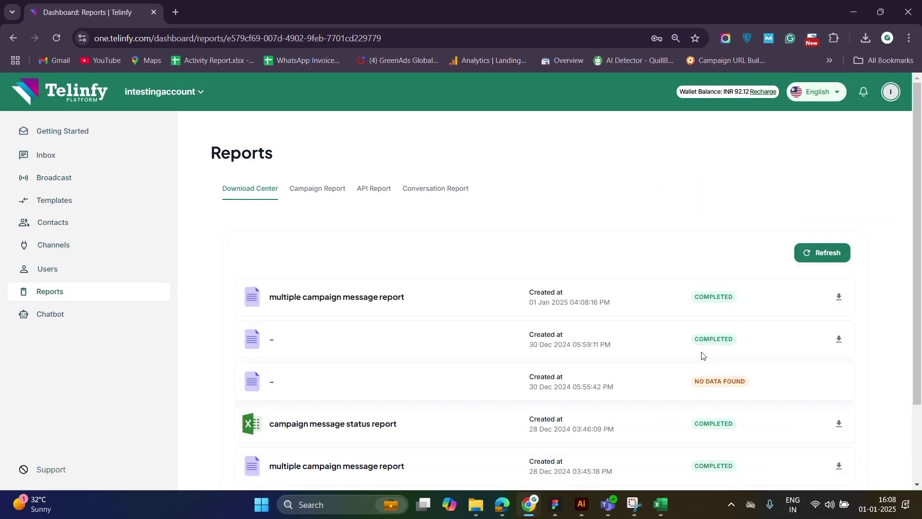
# Save the newest report zip to Downloads and open it from the download history
pyautogui.click(838, 296)
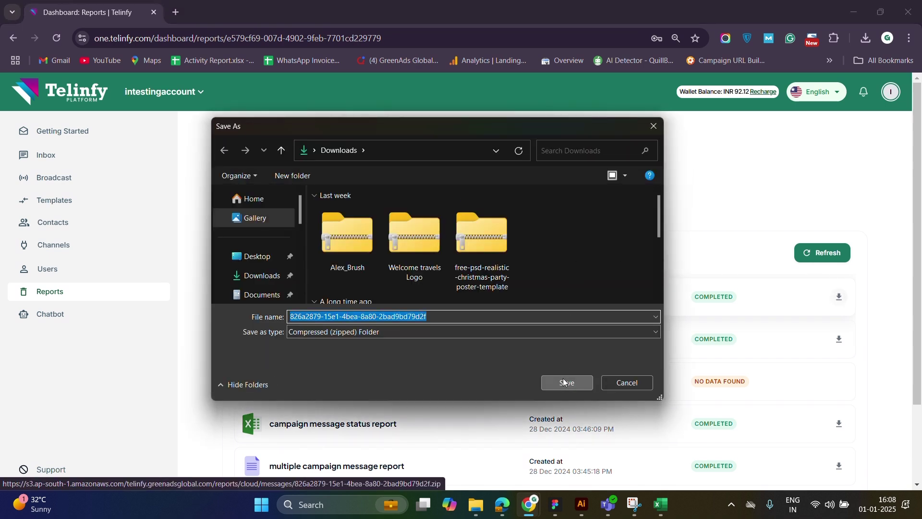
pyautogui.click(563, 382)
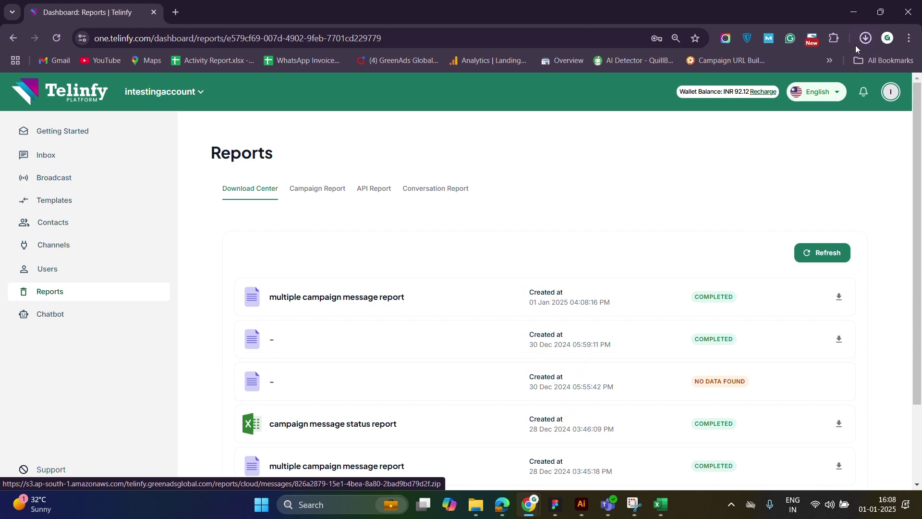
pyautogui.click(868, 41)
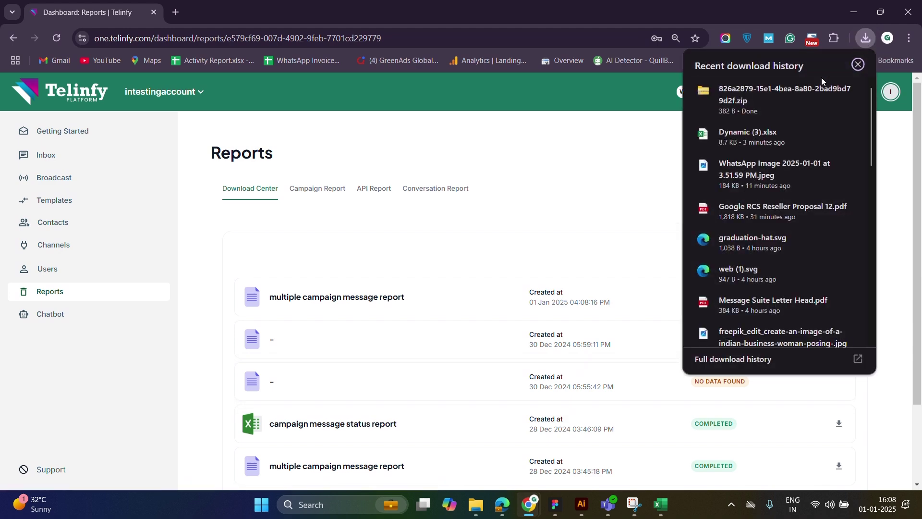
pyautogui.click(768, 95)
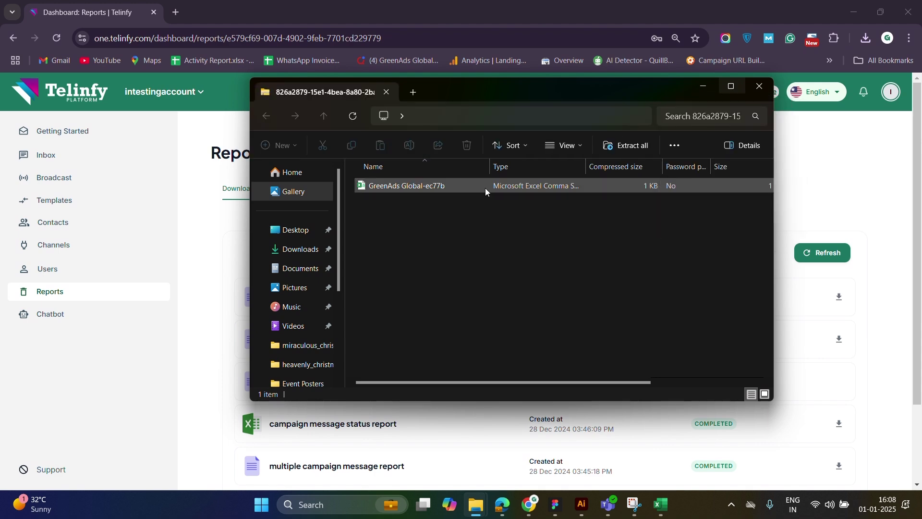
# Select the GreenAds Global-ec77b report file in the zip, then close the Explorer window
pyautogui.click(485, 189)
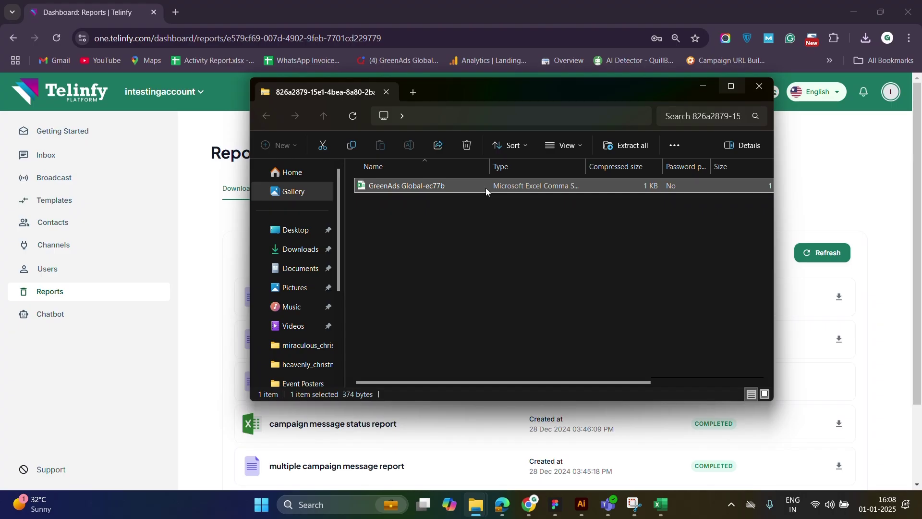
pyautogui.hotkey('alt', 'F4')
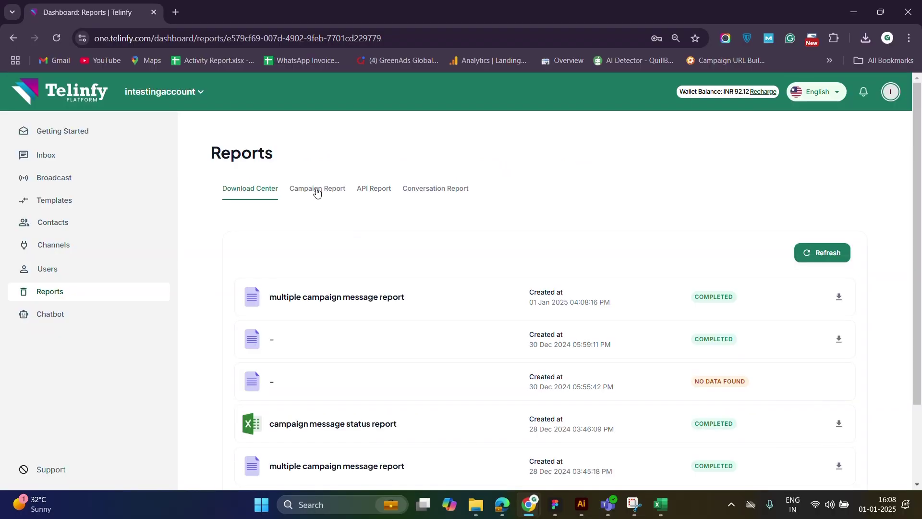
# Browse the Campaign Report and API Report options, ending on the Conversation Report filters
pyautogui.click(269, 174)
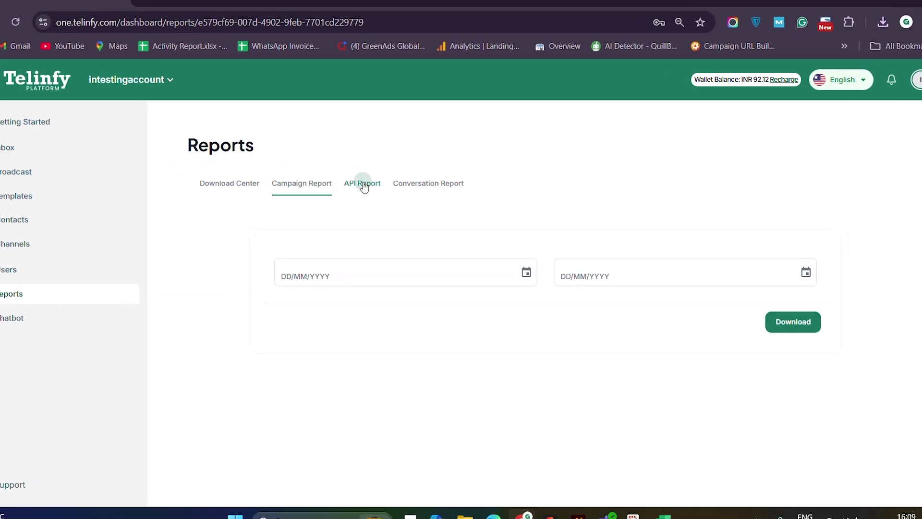
pyautogui.click(240, 156)
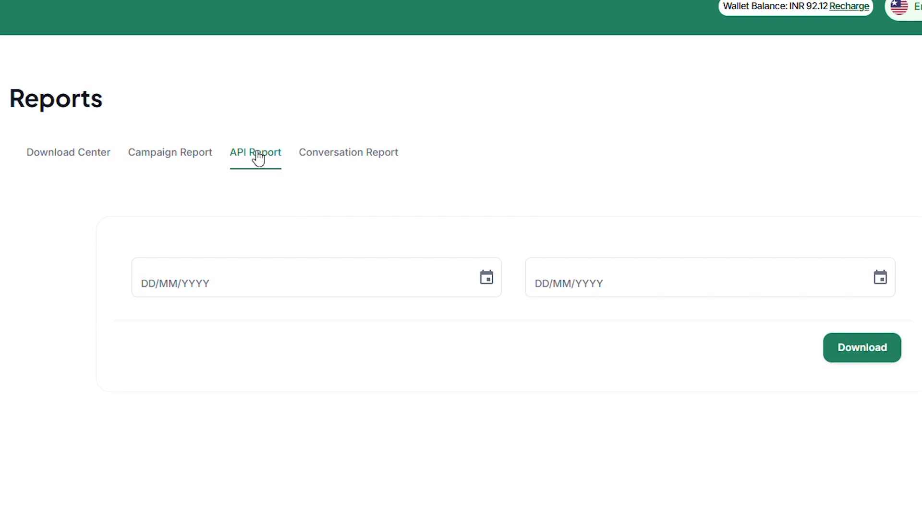
pyautogui.click(365, 153)
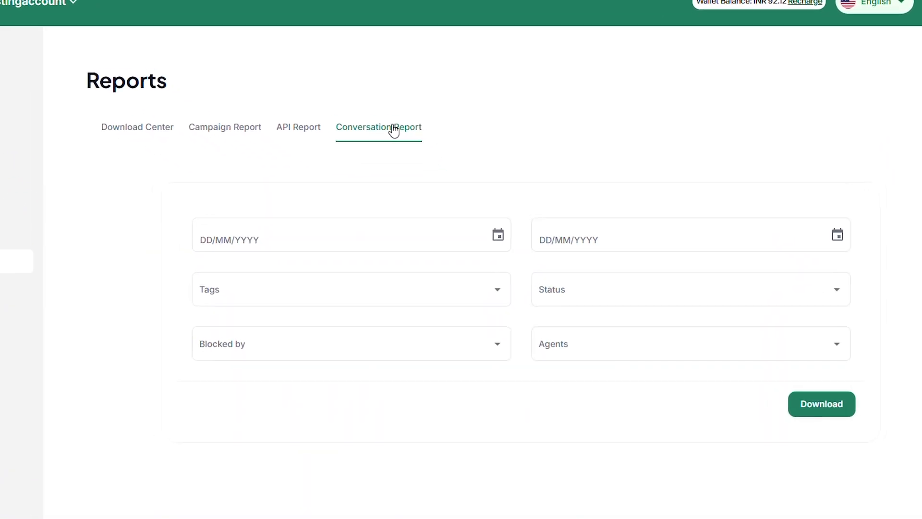